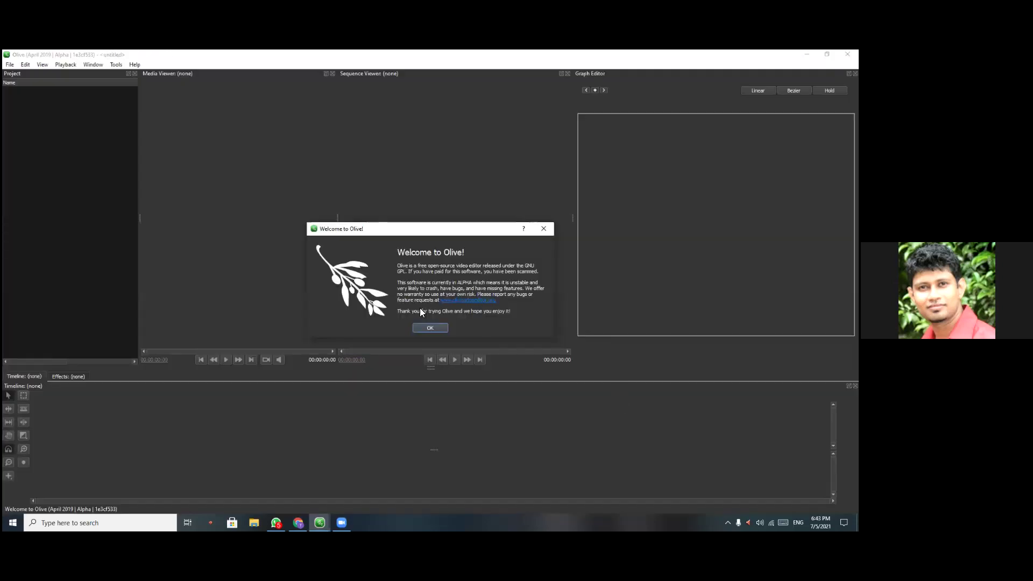
# Import the three 2021-06-28 WhatsApp videos from the video folder and place the 17.34.34 clip at the start of the timeline
pyautogui.click(430, 328)
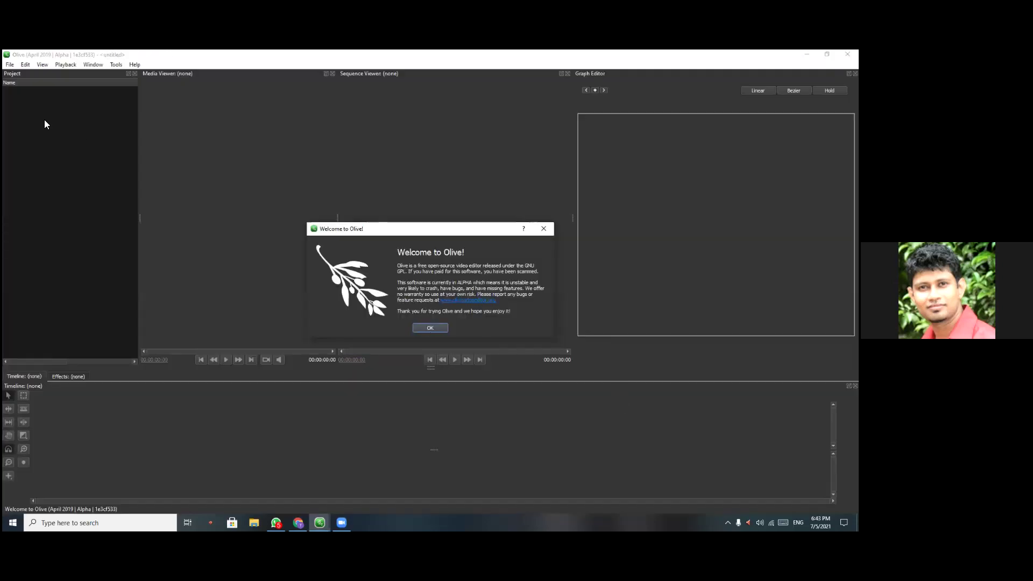
pyautogui.click(9, 65)
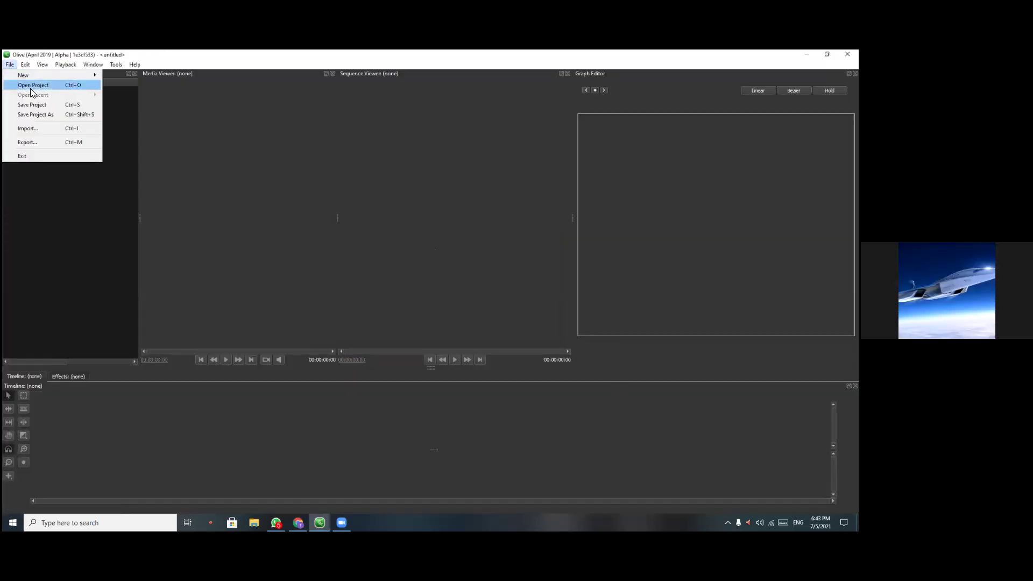
pyautogui.click(44, 131)
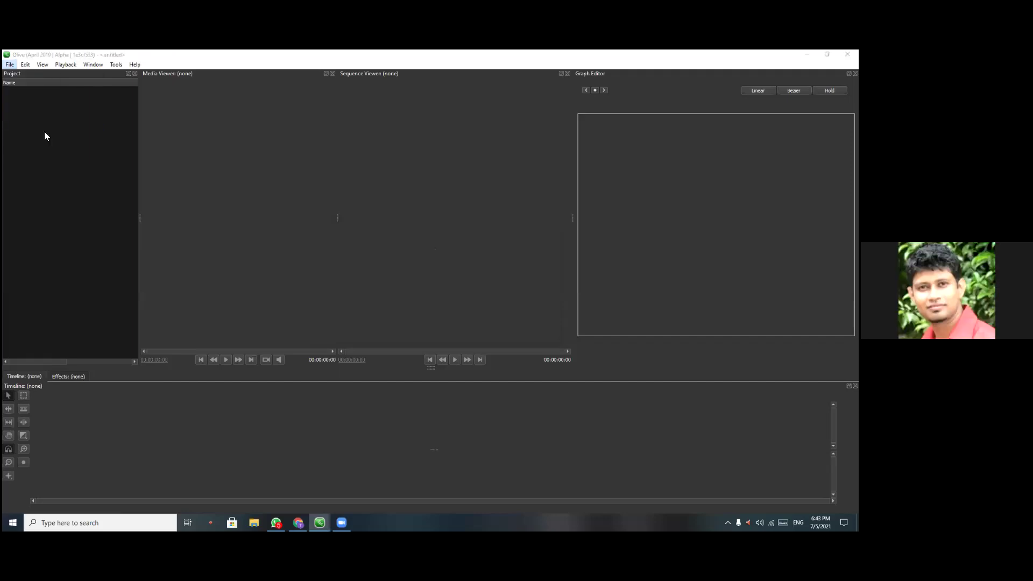
pyautogui.moveTo(199, 185); pyautogui.dragTo(285, 133)
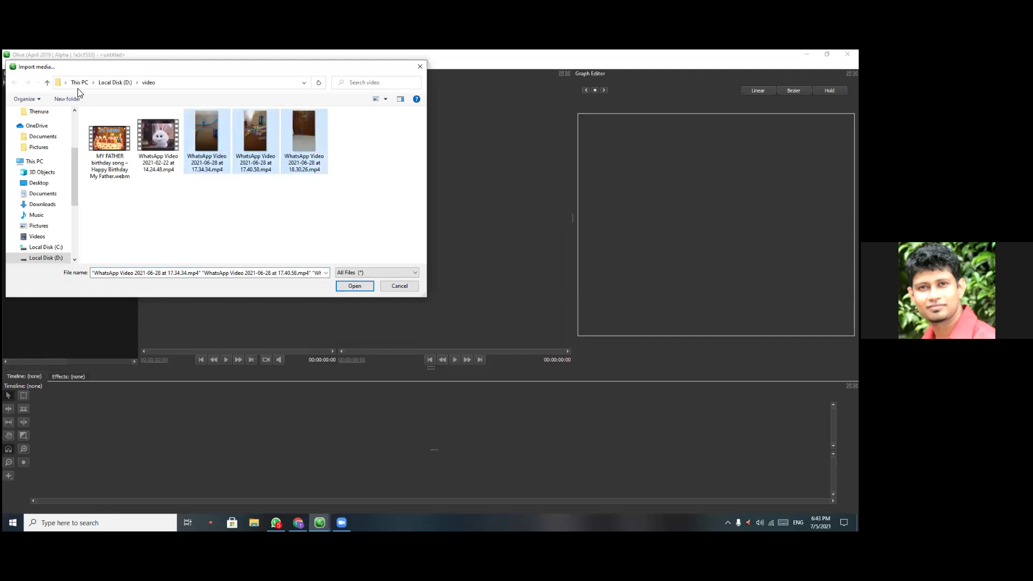
pyautogui.press('Return')
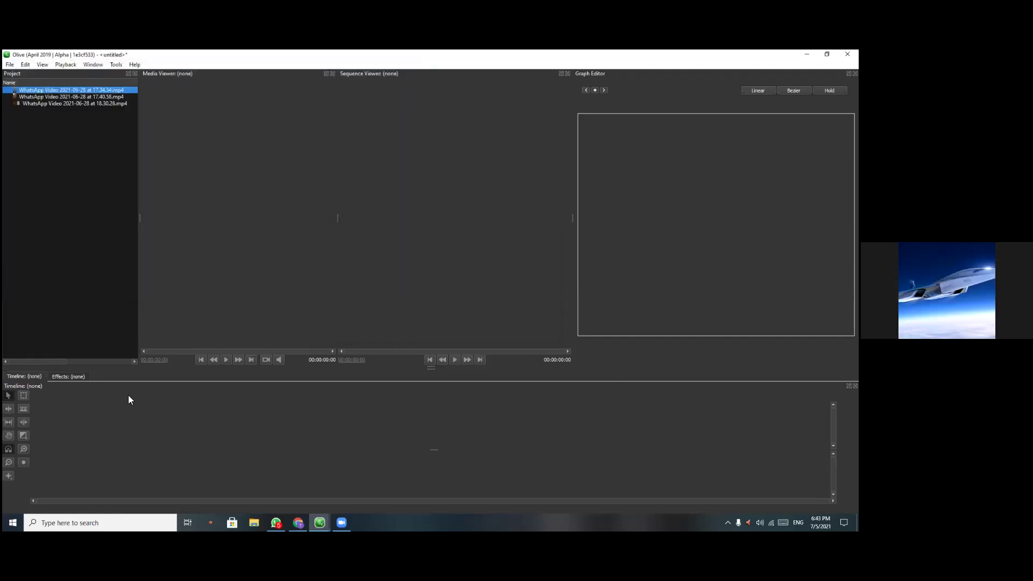
pyautogui.click(76, 103)
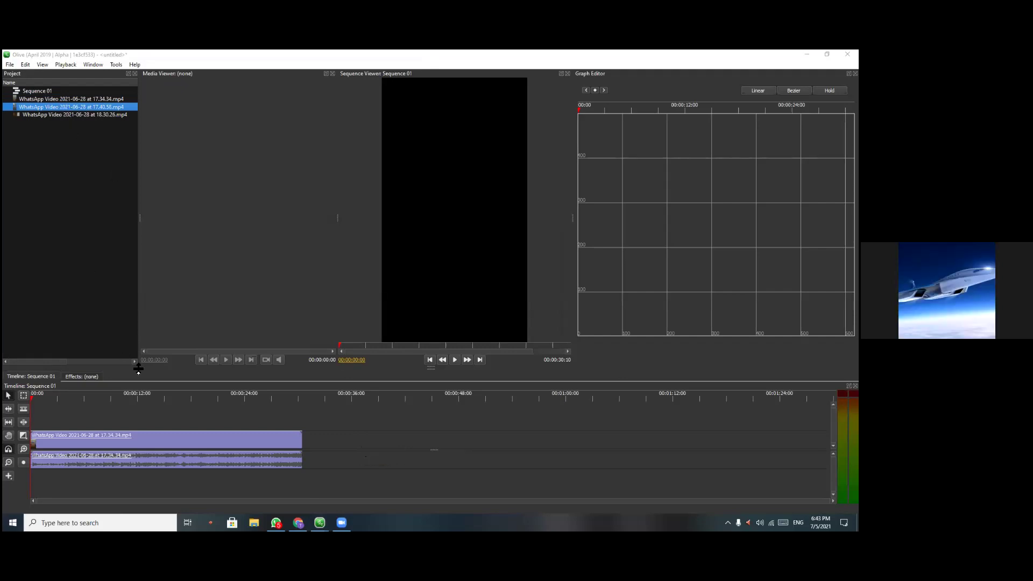
# Try to delete the WhatsApp Video 17.34.34 clip from the timeline
pyautogui.rightClick(302, 438)
pyautogui.click(300, 444)
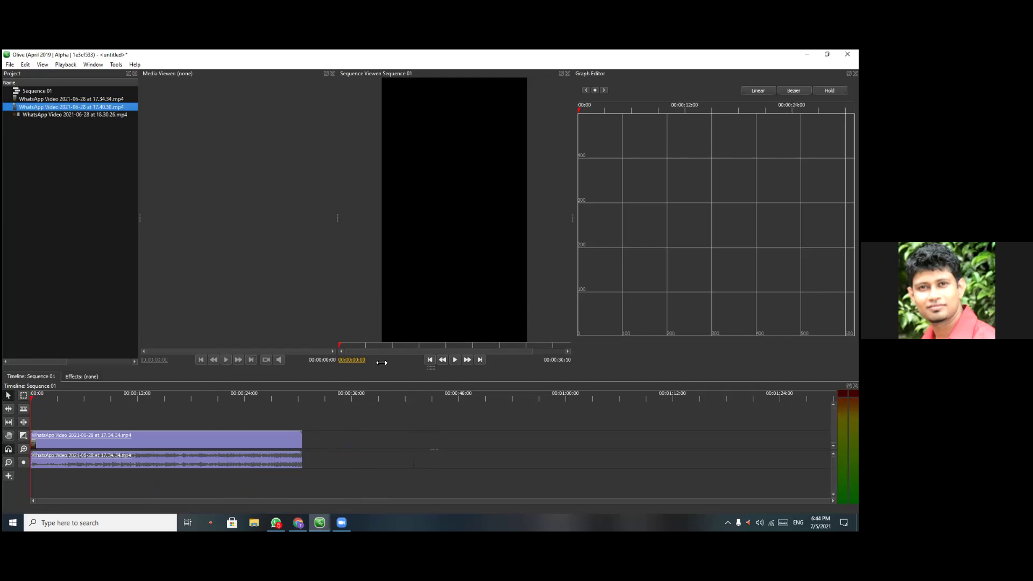
pyautogui.rightClick(302, 440)
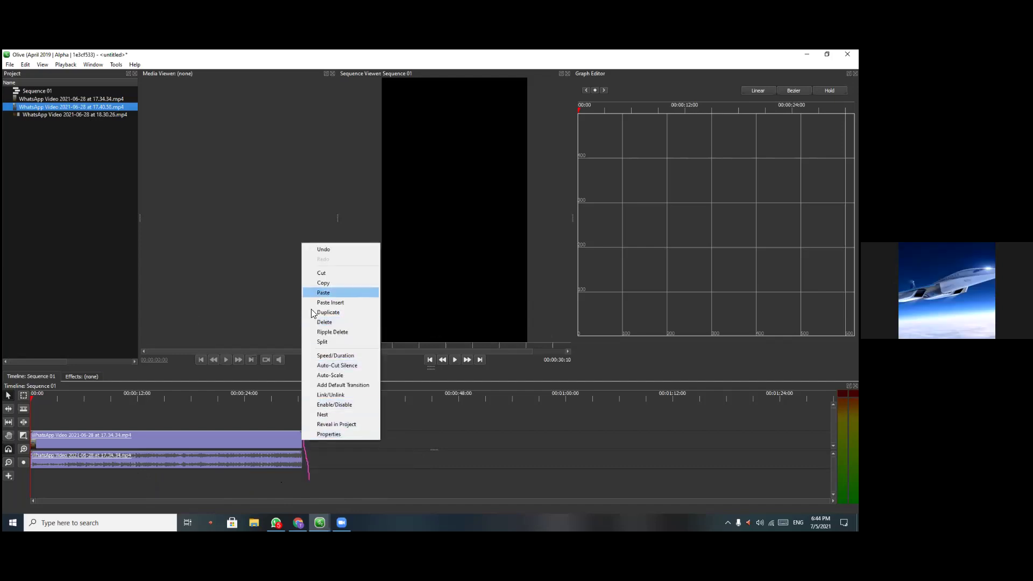
pyautogui.click(289, 391)
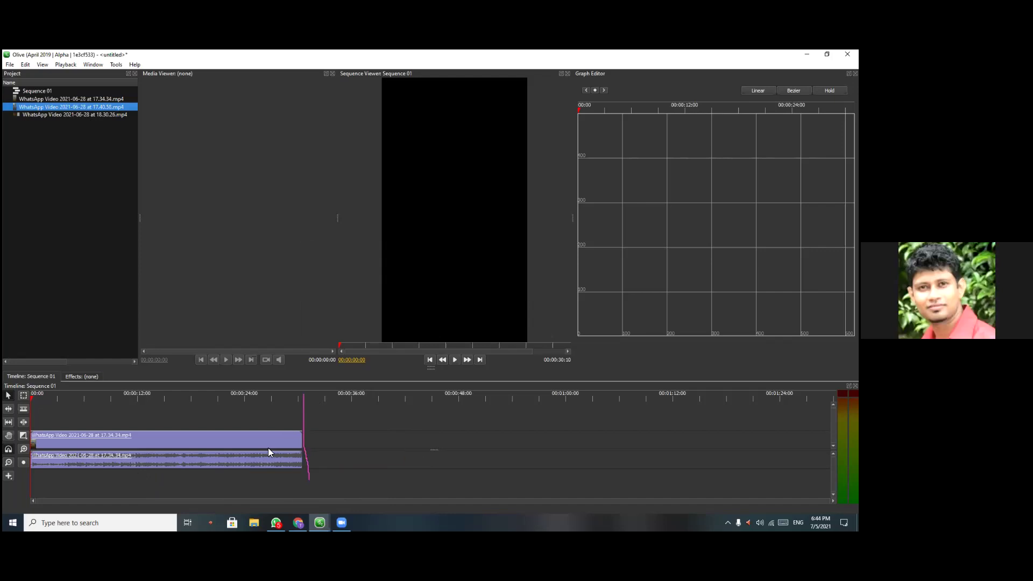
pyautogui.rightClick(81, 437)
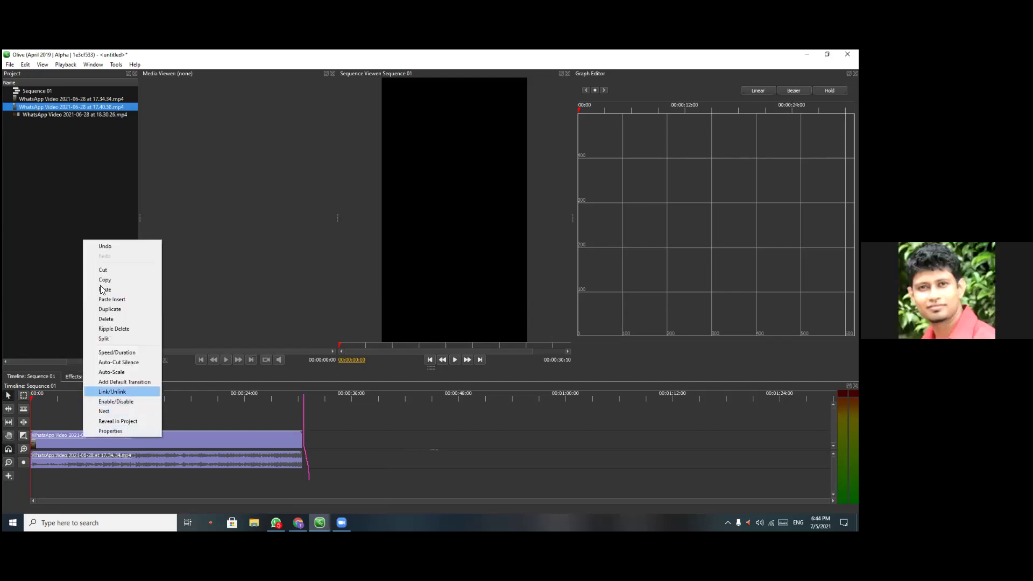
pyautogui.click(101, 320)
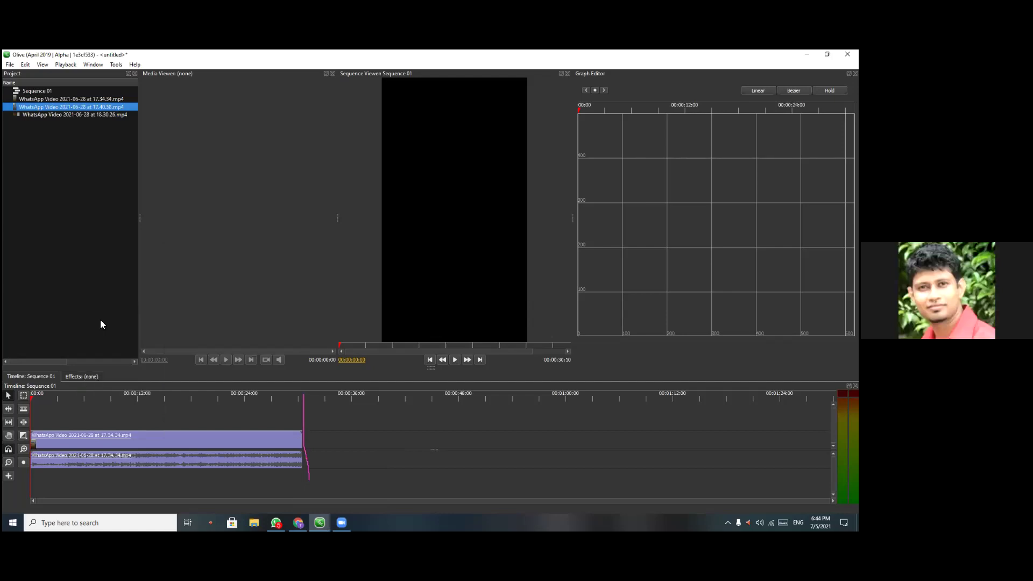
pyautogui.rightClick(111, 436)
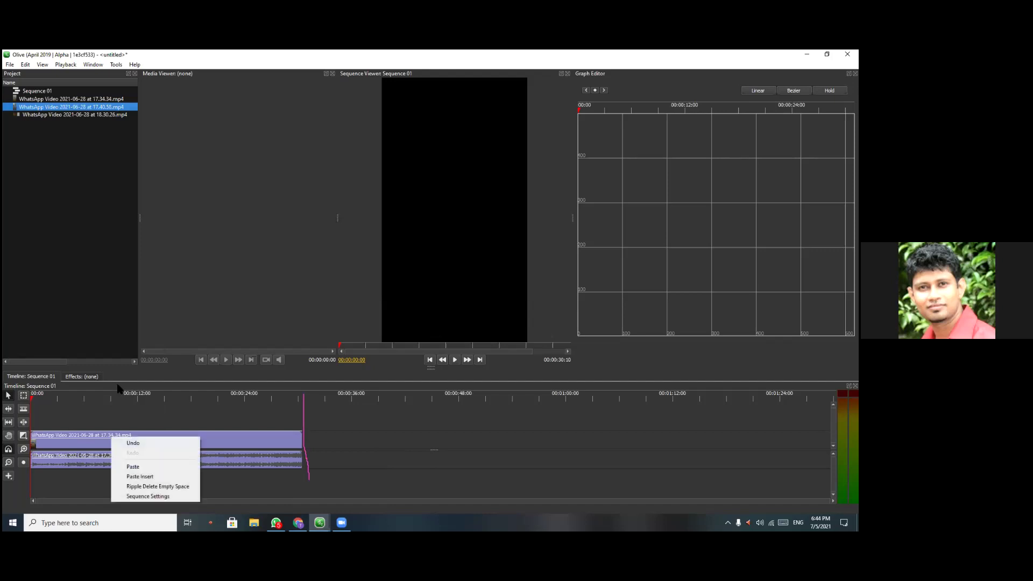
pyautogui.click(99, 484)
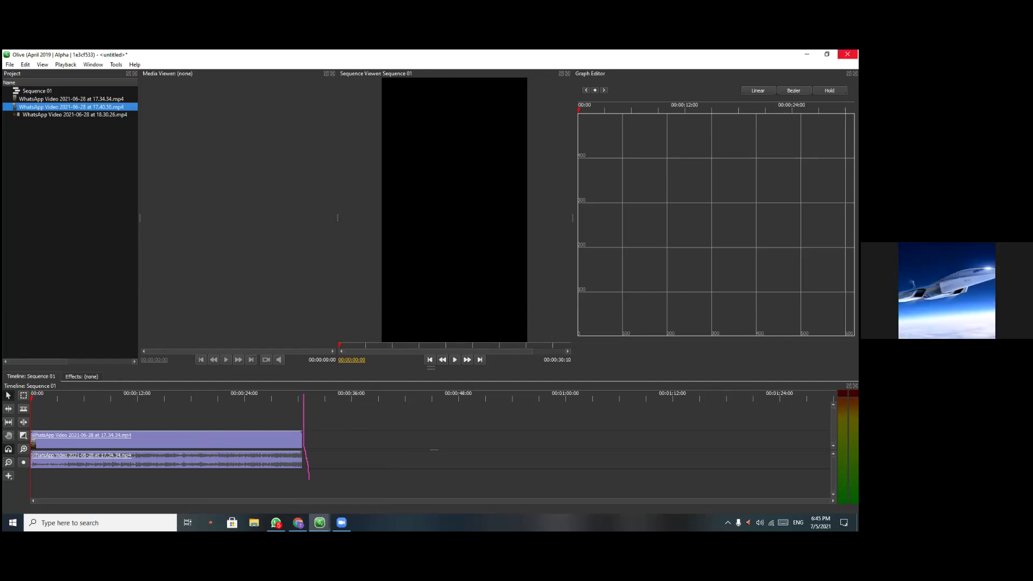
# Close the untitled project without saving its changes
pyautogui.click(848, 54)
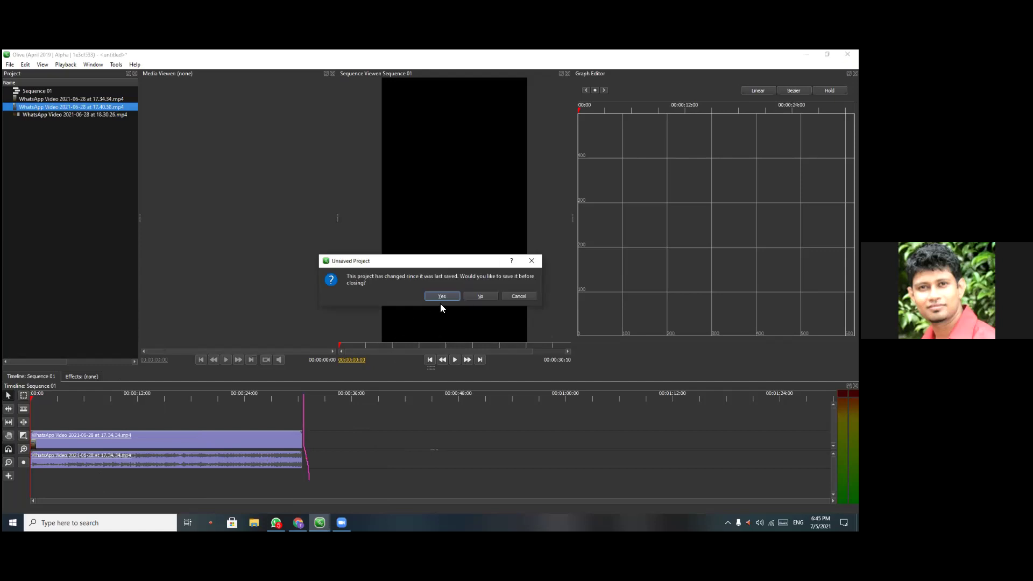
pyautogui.click(470, 296)
pyautogui.click(10, 65)
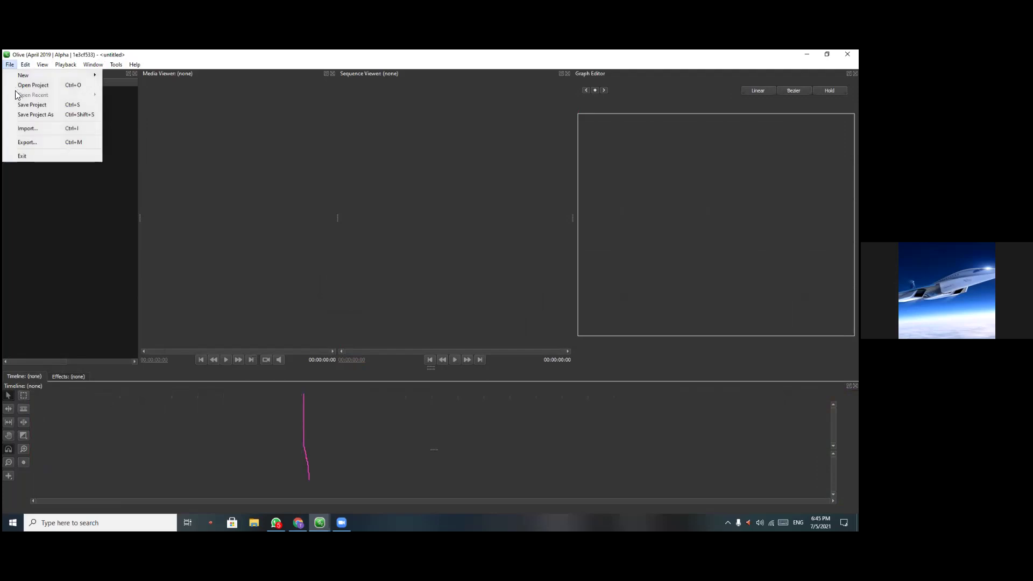
pyautogui.click(24, 128)
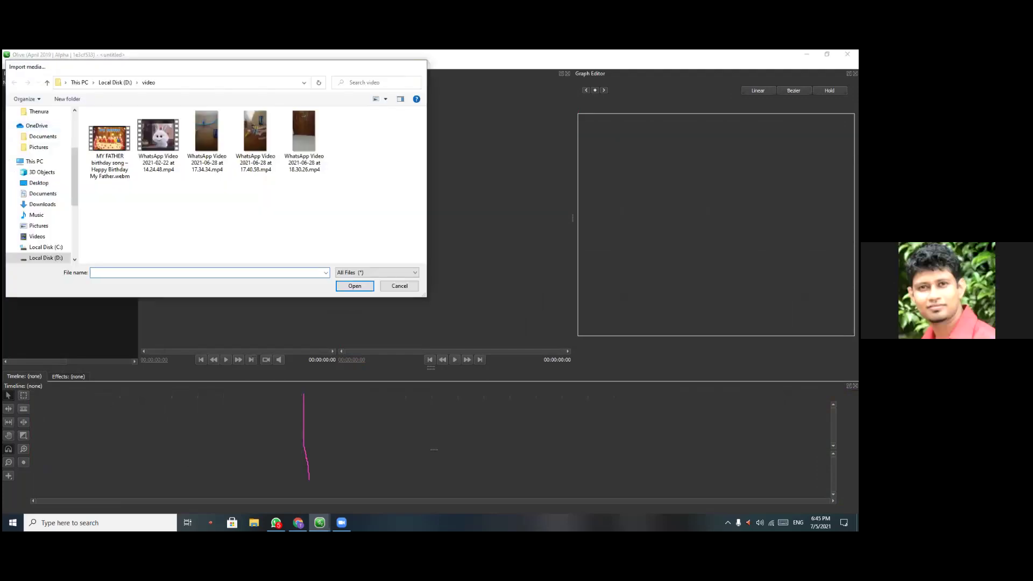
pyautogui.click(417, 66)
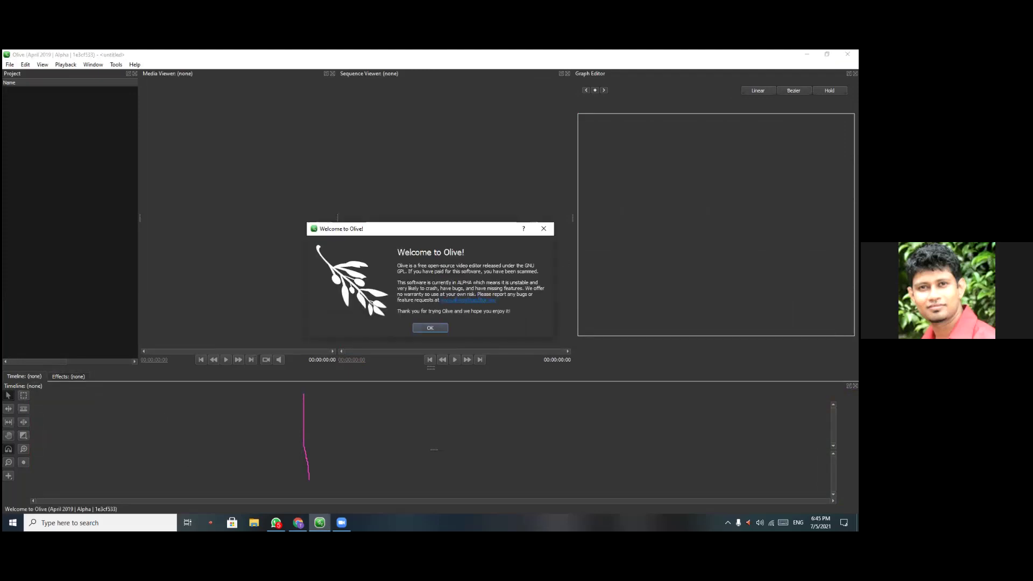
# Return to the desktop, reopen Olive with an empty project and dismiss its welcome message
pyautogui.click(429, 327)
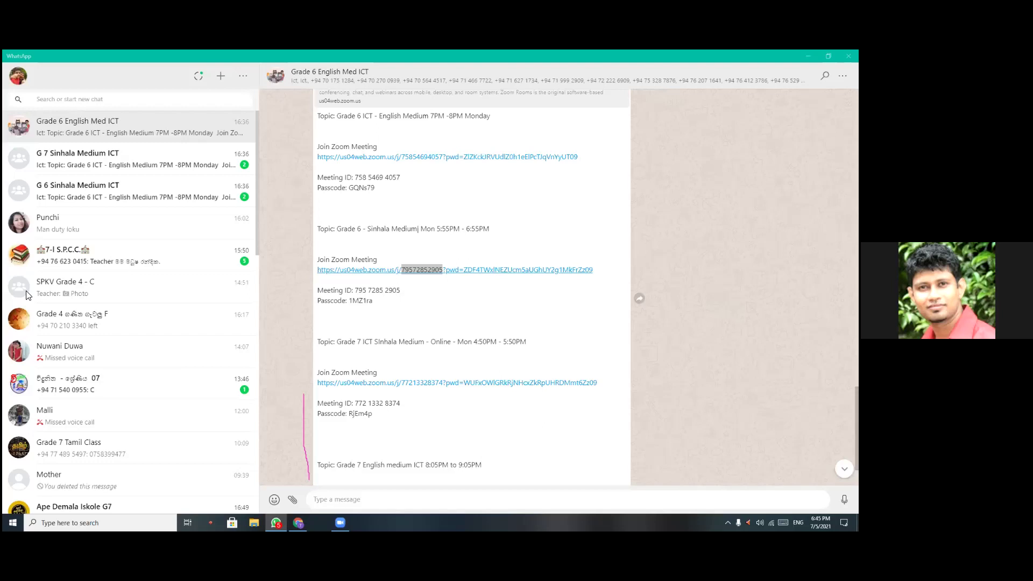
pyautogui.press('super+d')
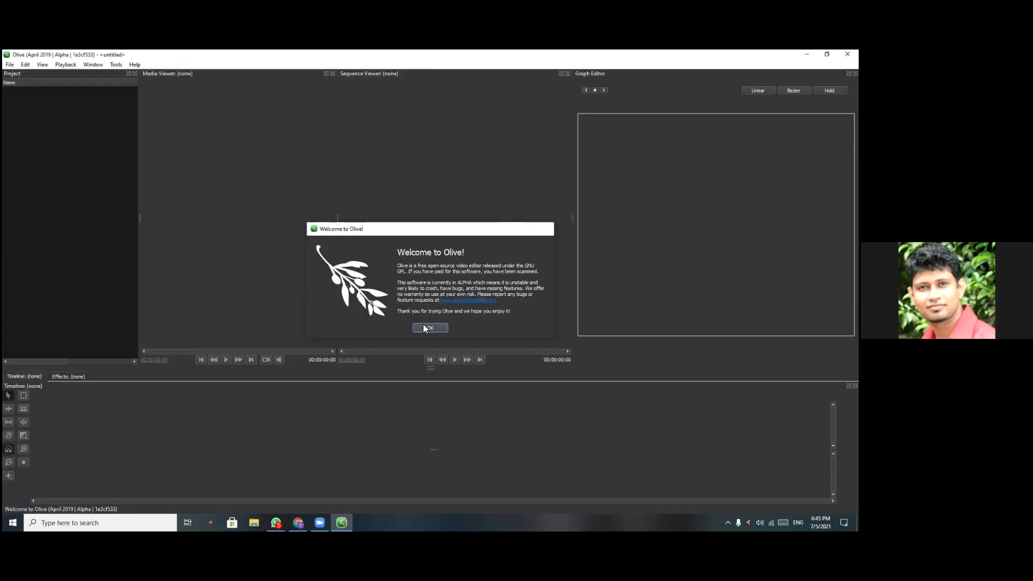
pyautogui.click(423, 324)
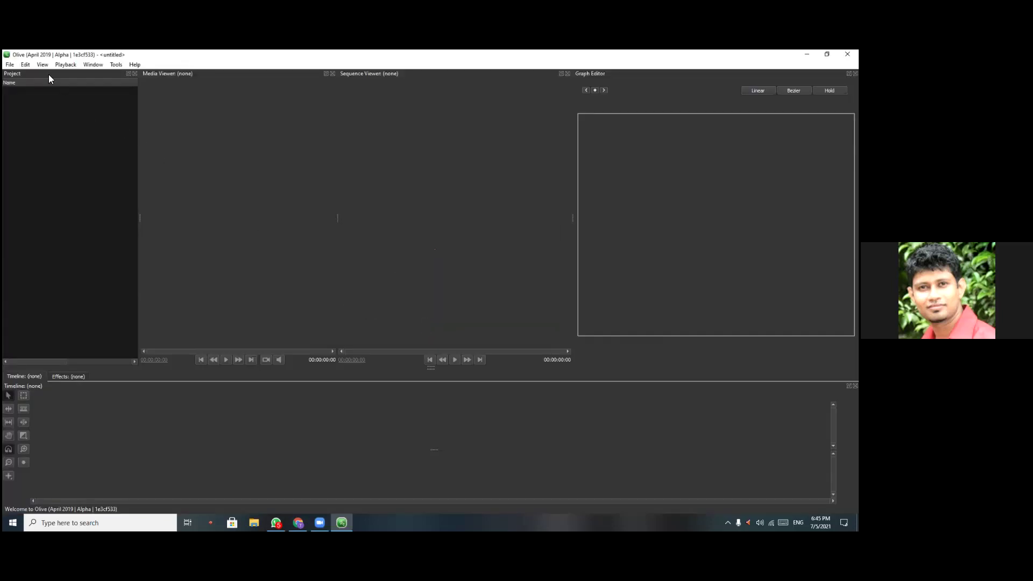
# Import the three 2021-06-28 WhatsApp videos and create a sequence by placing the 17.34.34 clip on the timeline
pyautogui.click(12, 66)
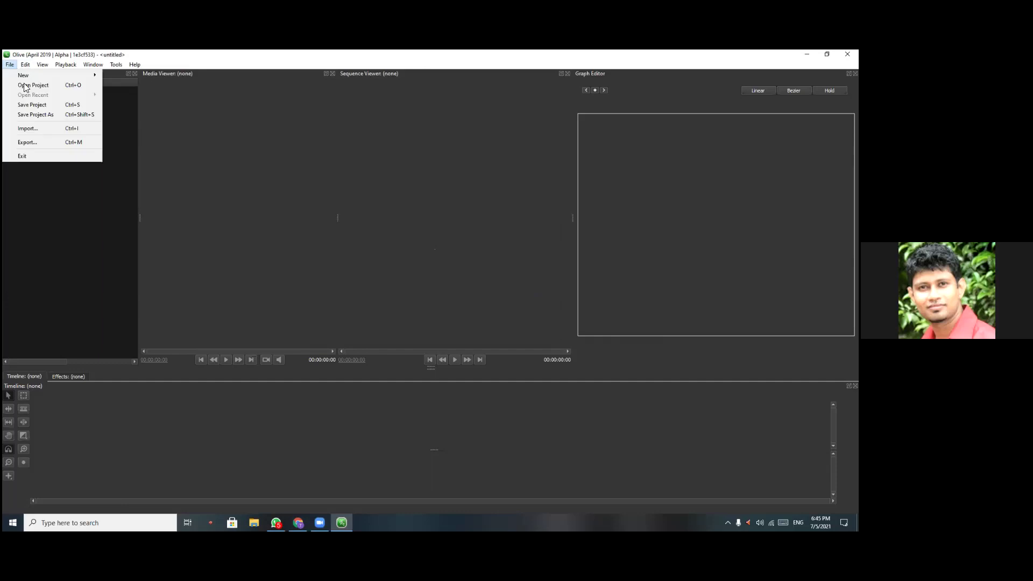
pyautogui.click(51, 133)
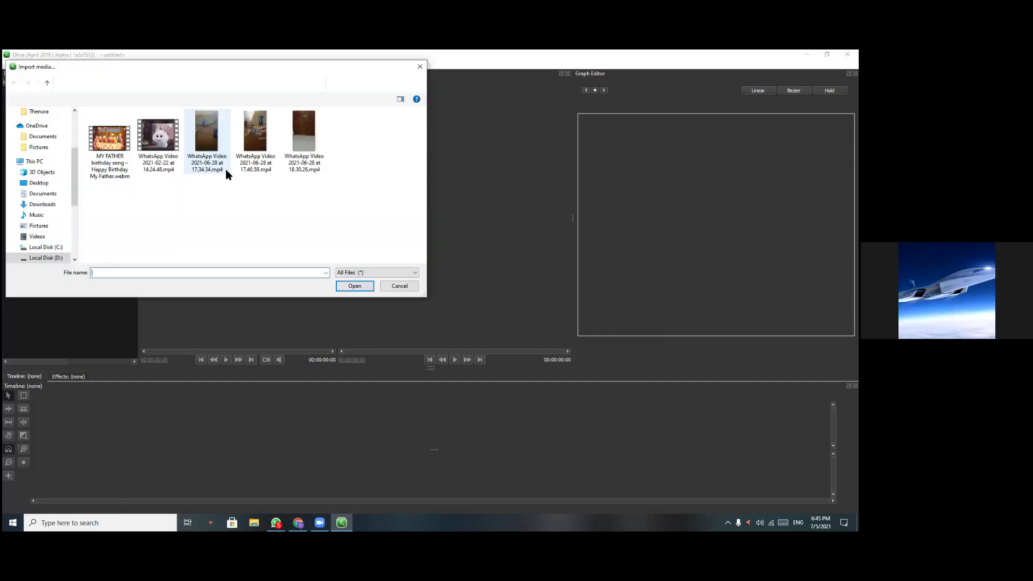
pyautogui.keyDown('shift'); pyautogui.click(300, 133); pyautogui.keyUp('shift')
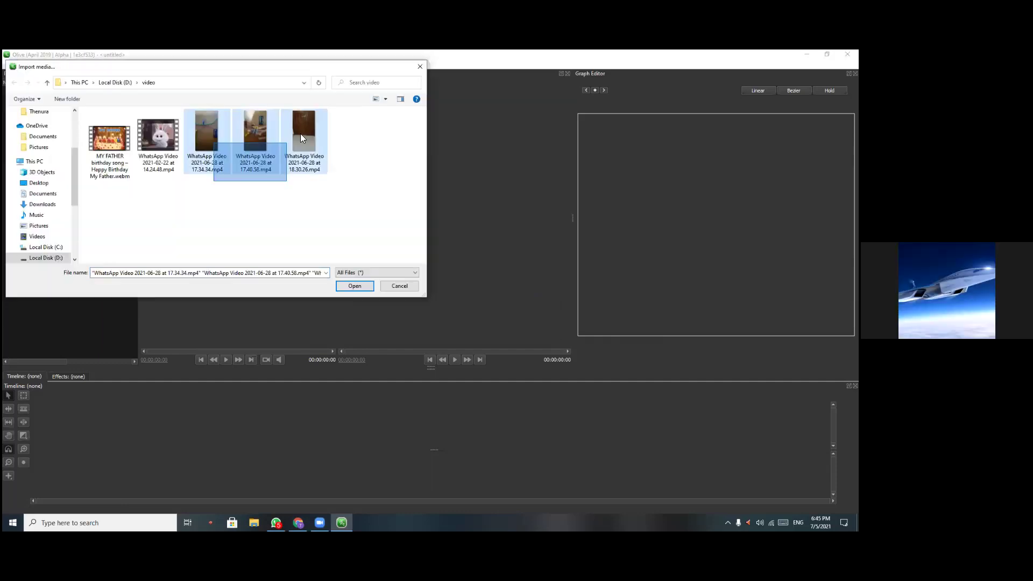
pyautogui.click(355, 286)
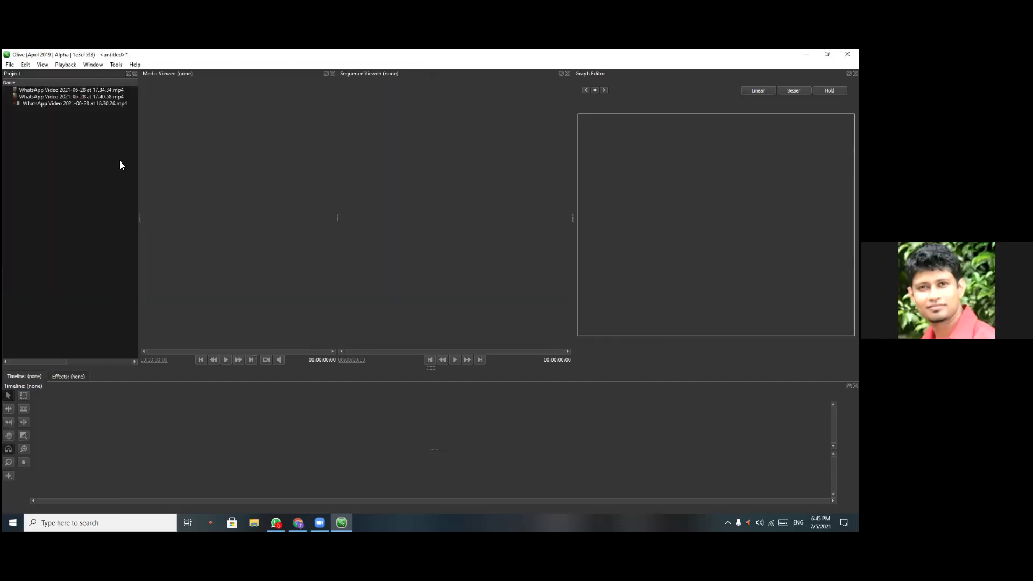
pyautogui.click(94, 90)
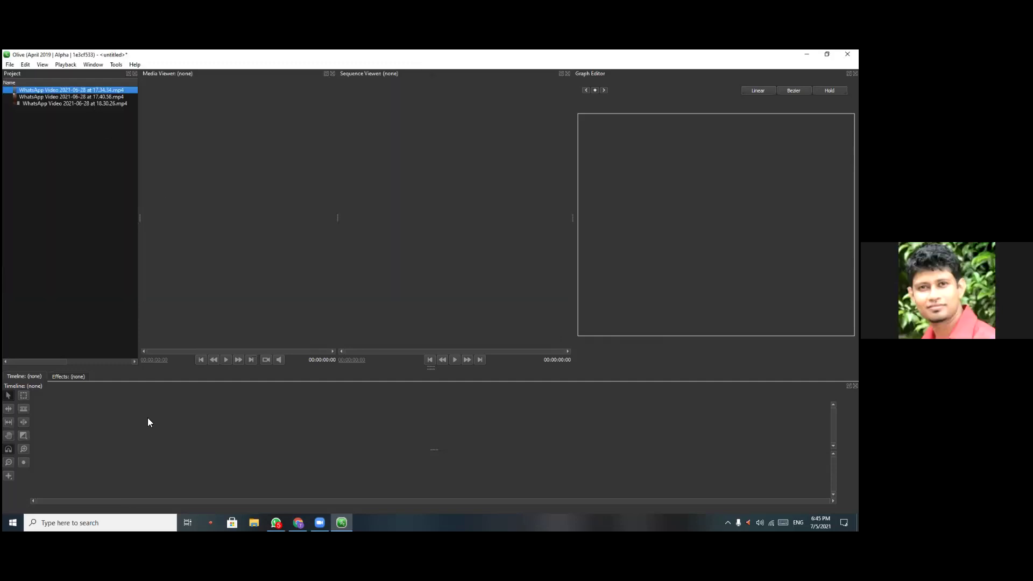
pyautogui.moveTo(131, 433); pyautogui.dragTo(131, 434)
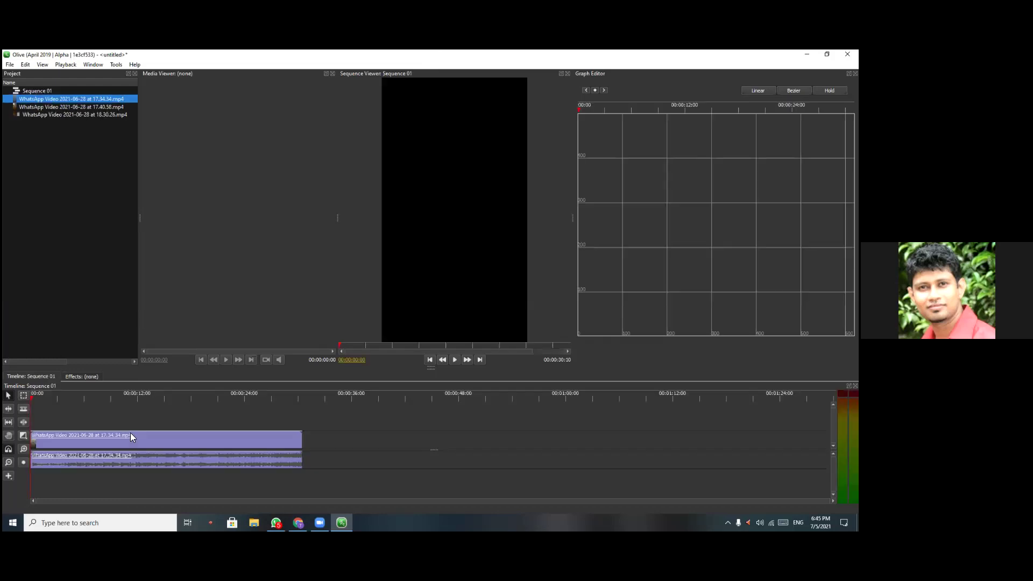
# Try to place the WhatsApp Video 17.40.58 clip on the timeline after the first clip
pyautogui.click(303, 447)
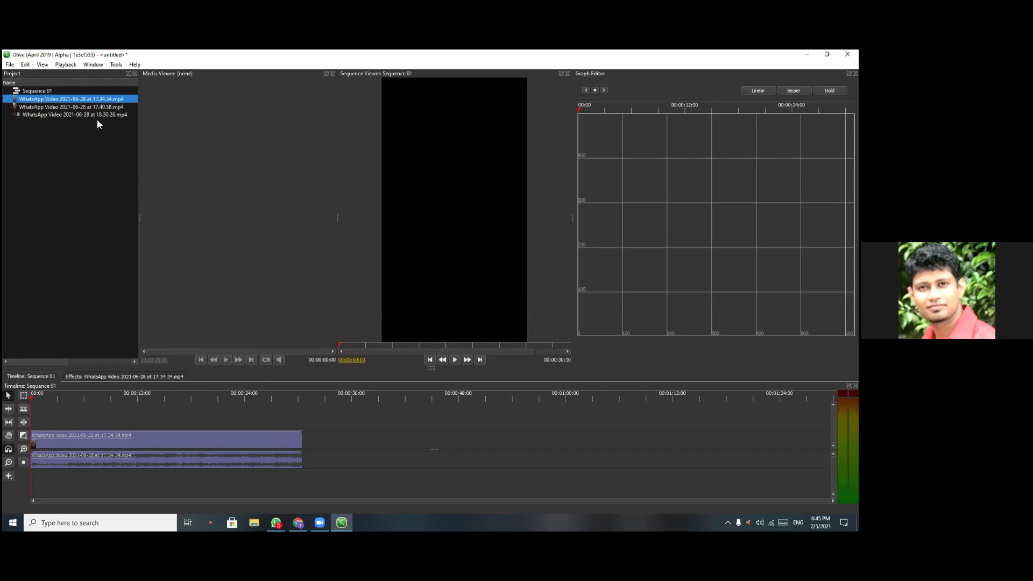
pyautogui.moveTo(96, 110); pyautogui.dragTo(389, 450)
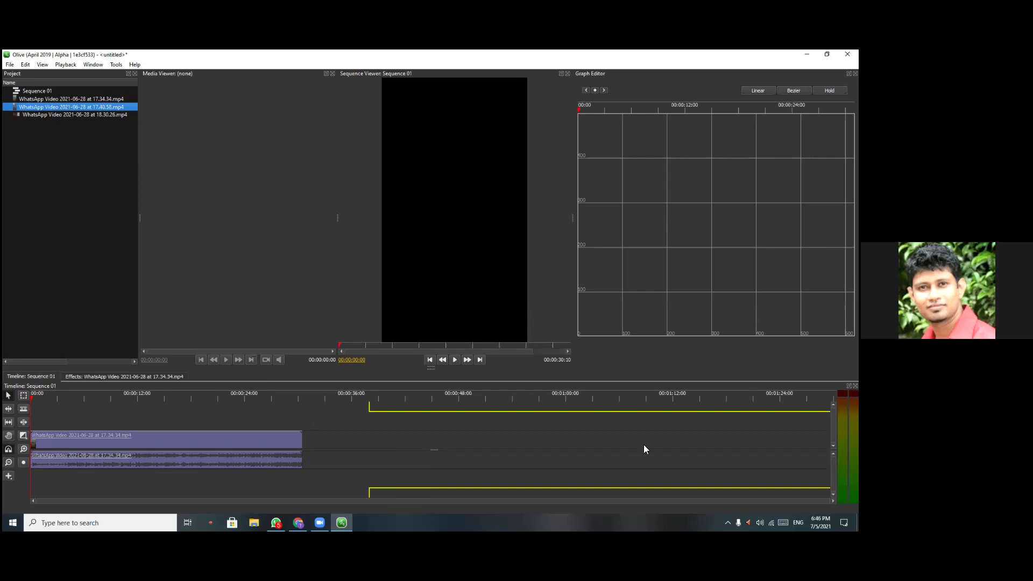
pyautogui.moveTo(629, 472); pyautogui.dragTo(71, 118)
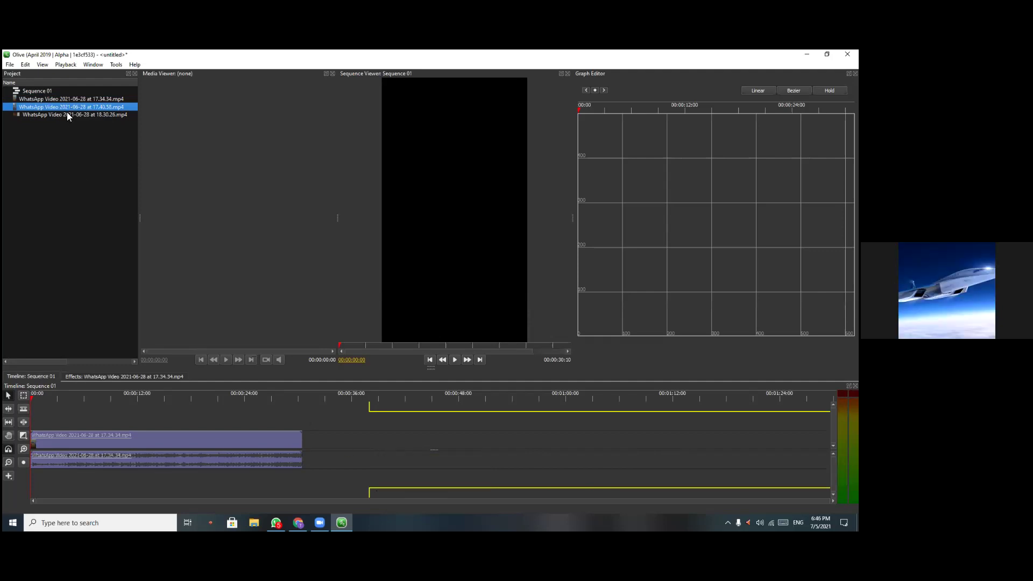
pyautogui.moveTo(282, 366); pyautogui.dragTo(338, 443)
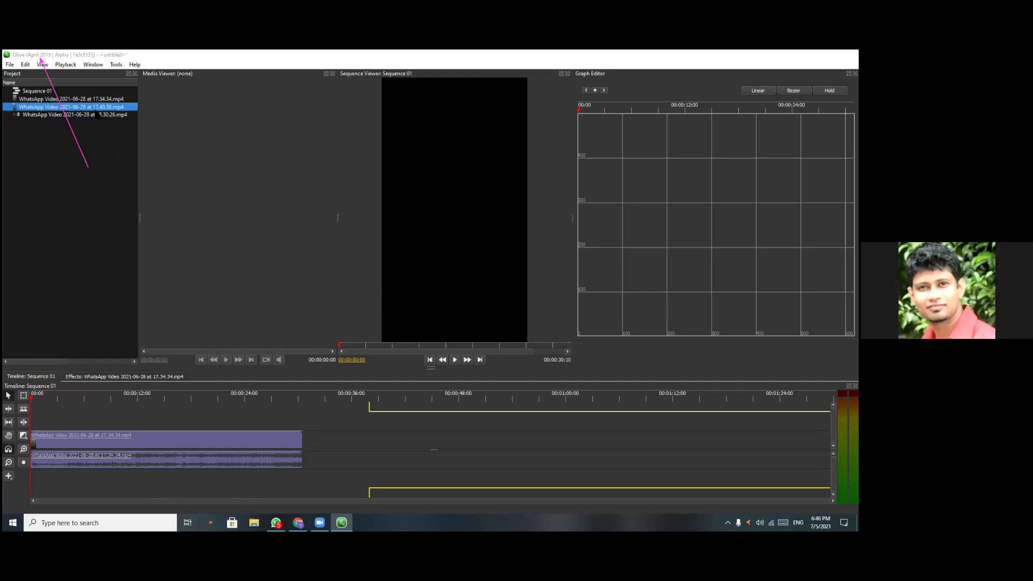
# Return to the desktop, relaunch Olive and decline opening the autorecovery file
pyautogui.press('super+d')
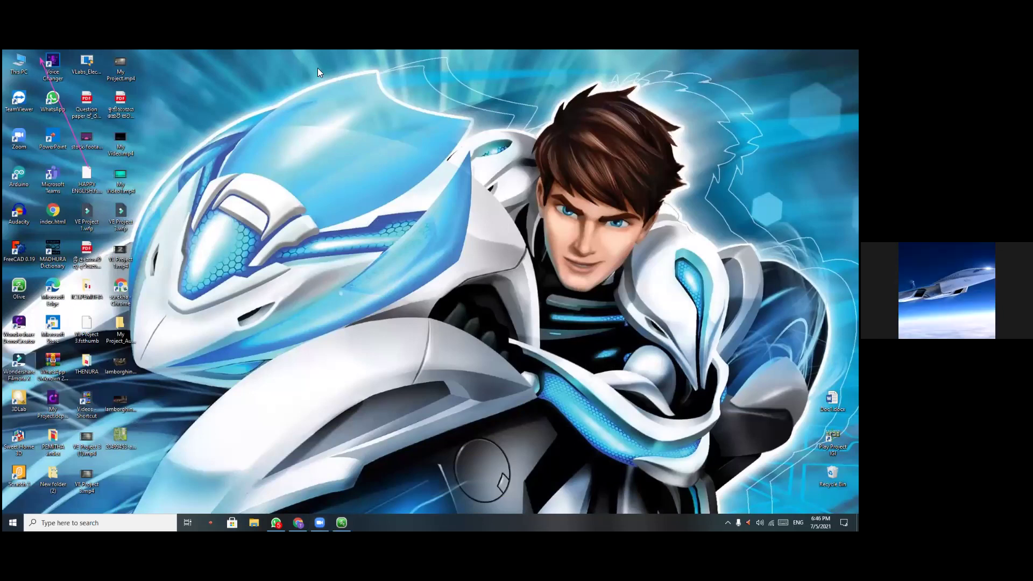
pyautogui.doubleClick(28, 285)
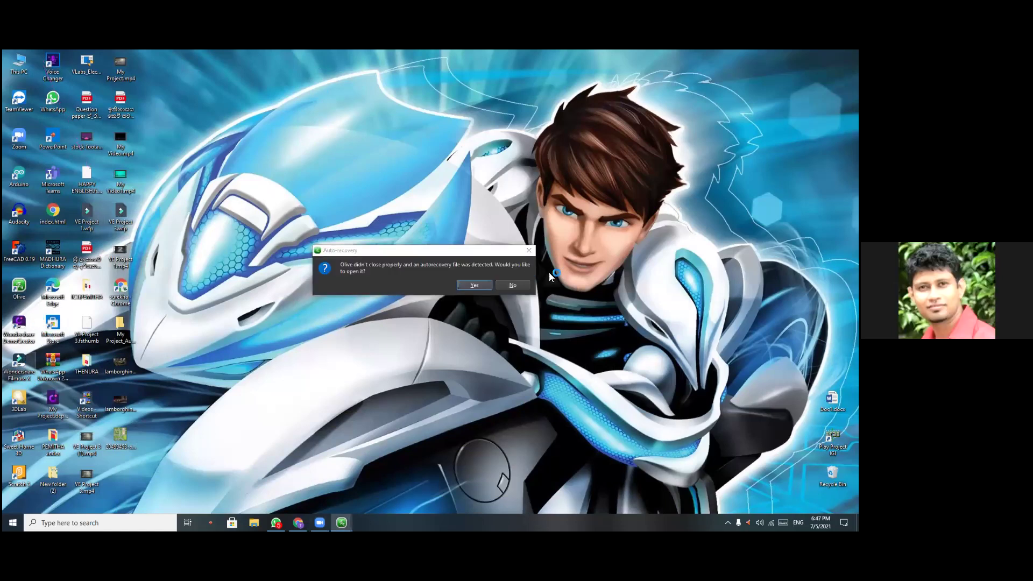
pyautogui.click(514, 285)
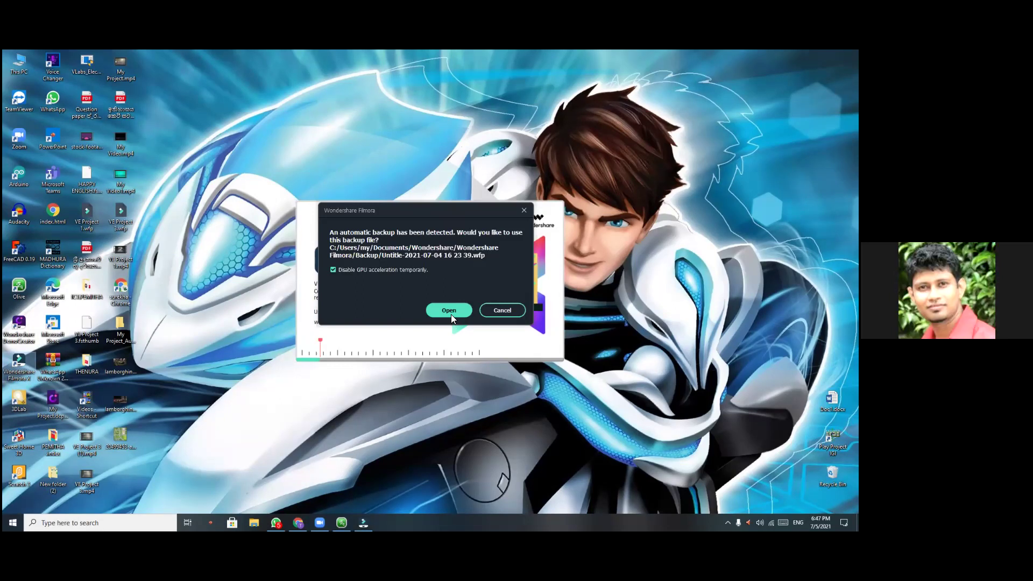
# Switch to Wondershare Filmora and open its automatic backup project with GPU acceleration temporarily disabled
pyautogui.click(451, 314)
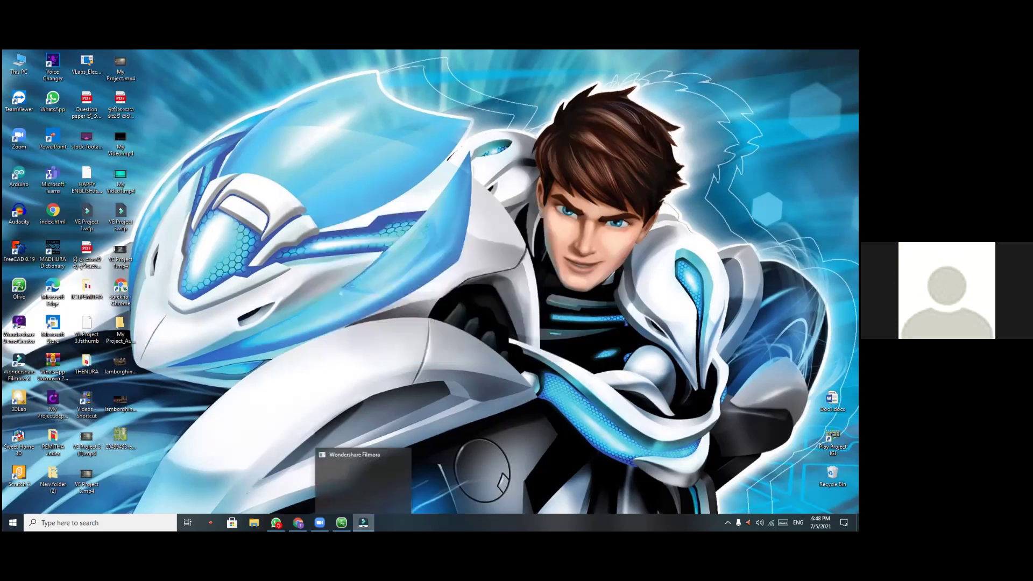
pyautogui.click(362, 485)
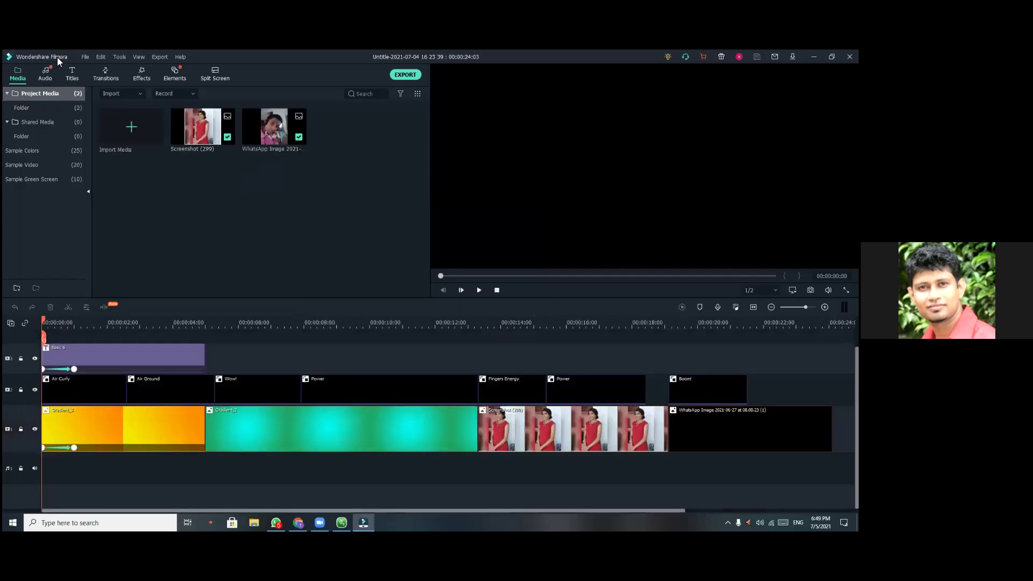
# Start a new project with the 16:9 (Widescreen) aspect ratio
pyautogui.click(89, 57)
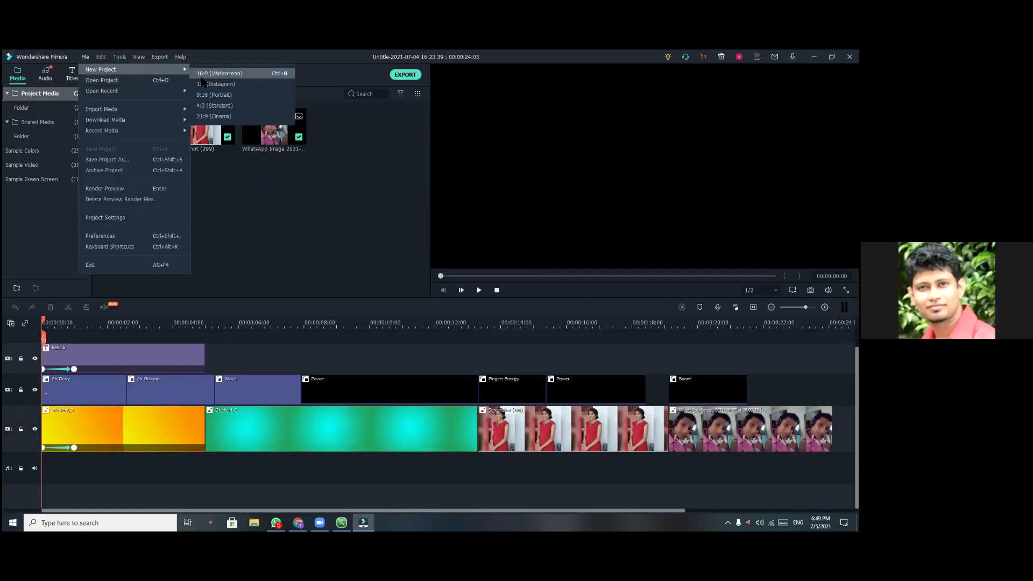
pyautogui.click(216, 76)
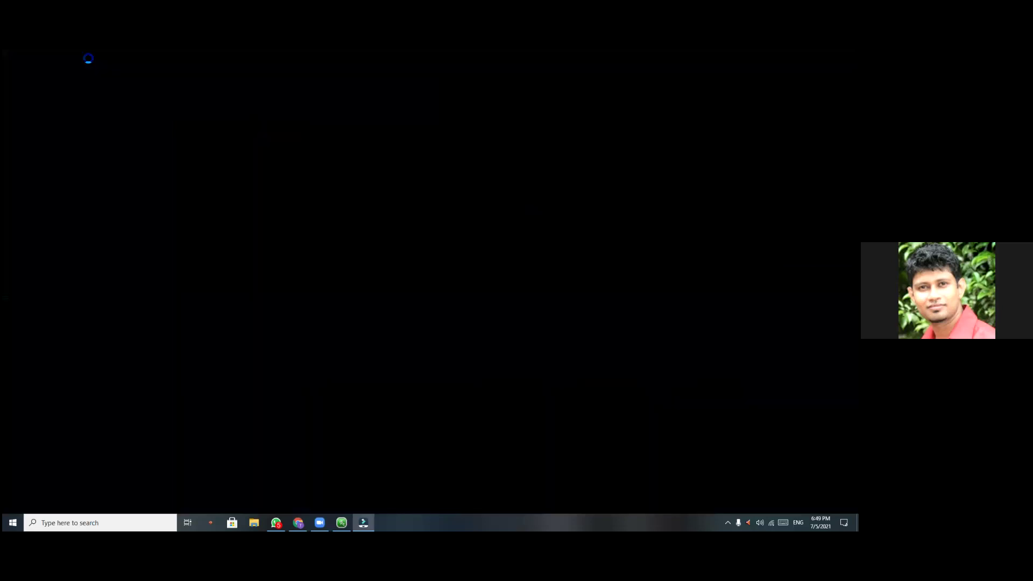
# Switch to the Olive window and close it without saving the unsaved project
pyautogui.moveTo(364, 522)
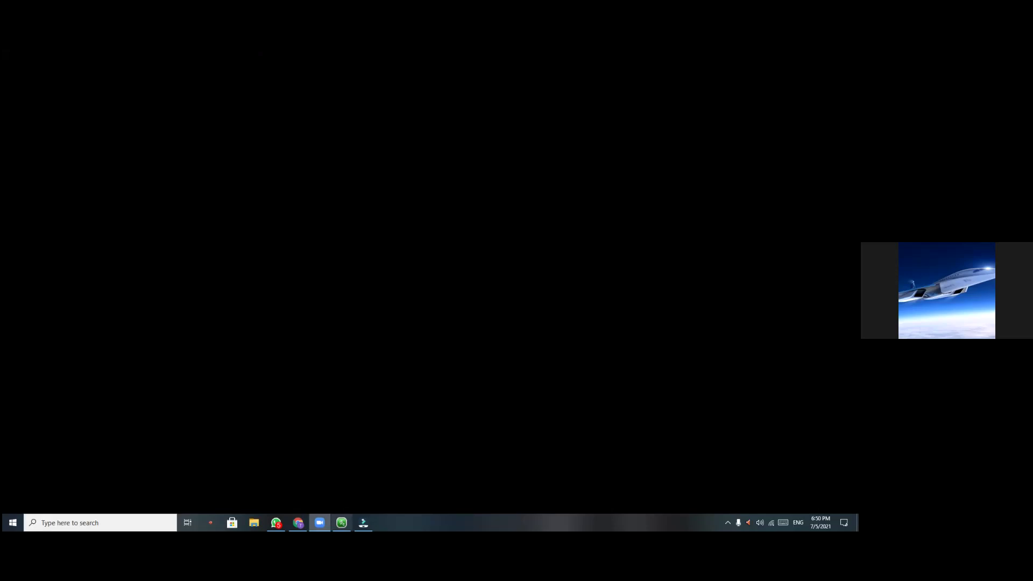
pyautogui.moveTo(342, 522)
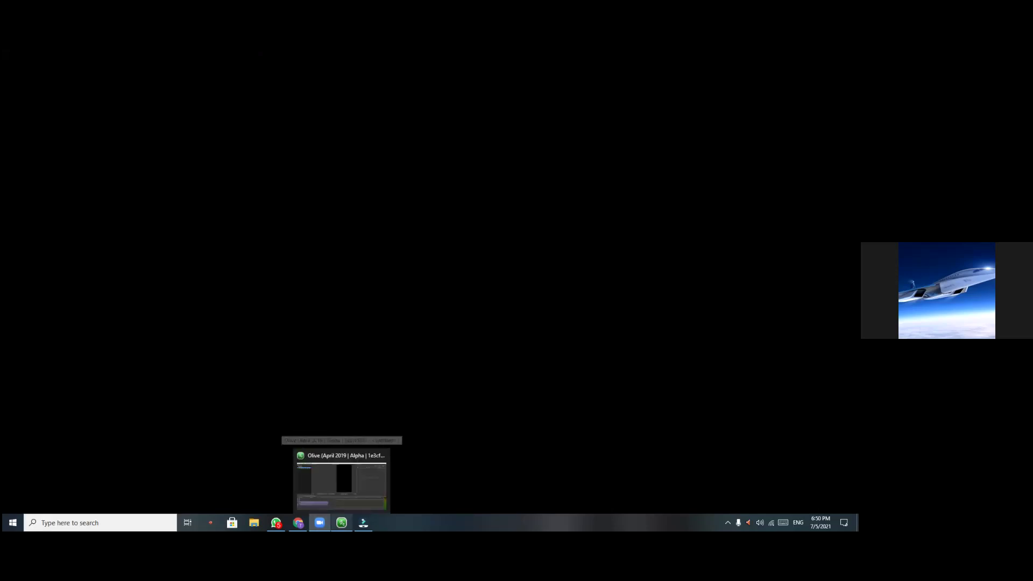
pyautogui.click(349, 488)
pyautogui.click(848, 53)
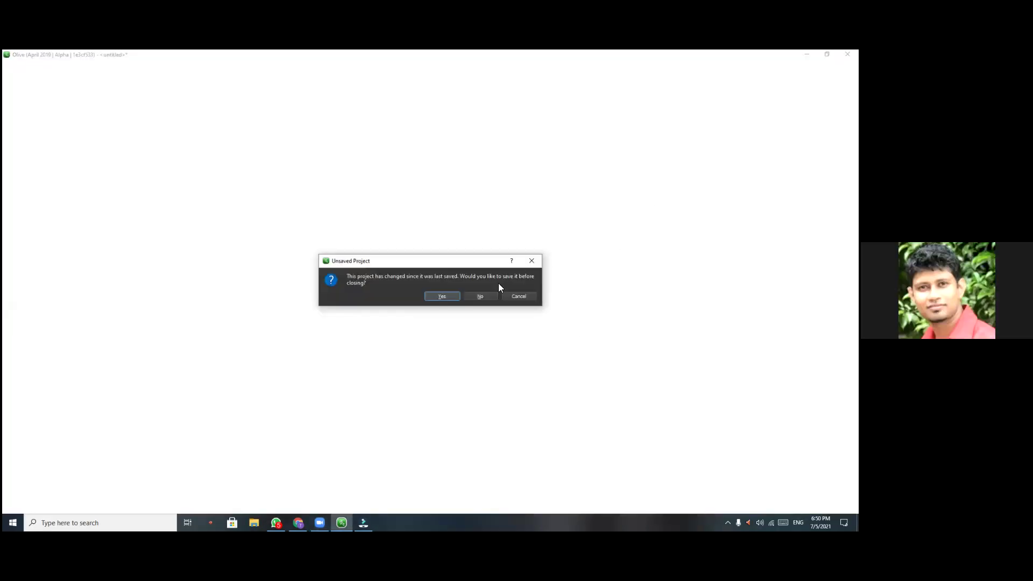
pyautogui.click(485, 298)
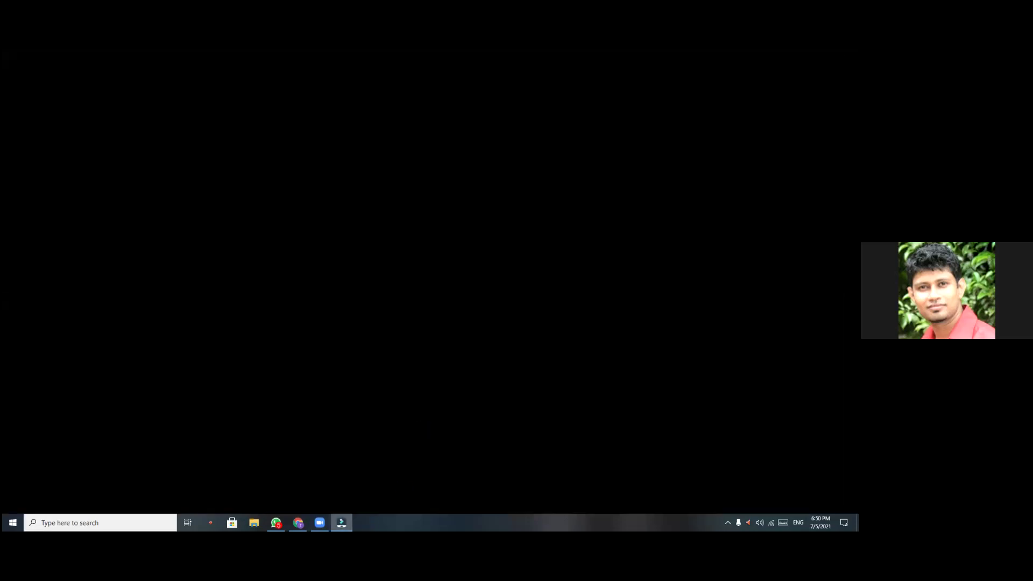
# Try to bring the Wondershare Filmora window back to the foreground
pyautogui.moveTo(341, 520)
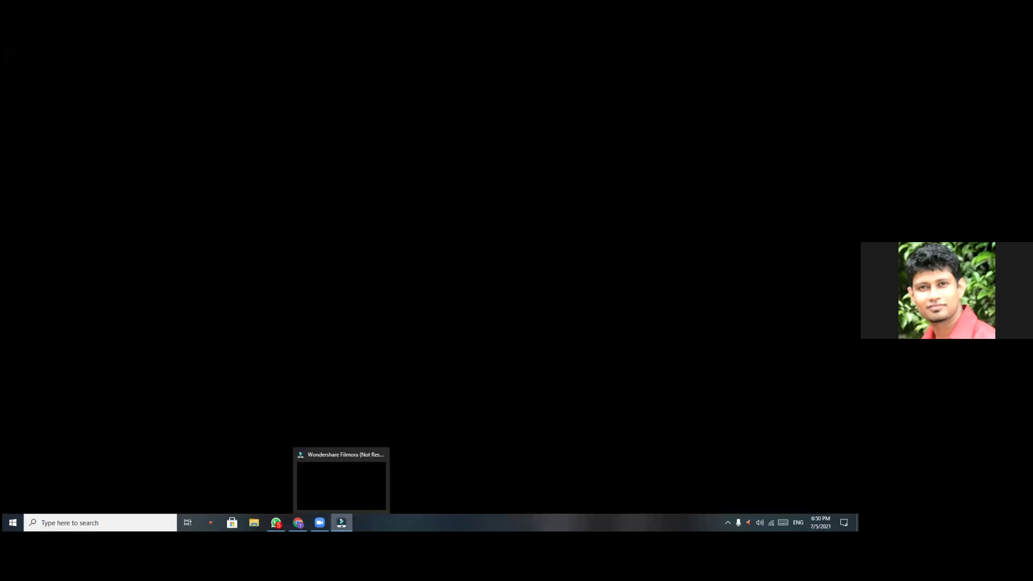
pyautogui.click(341, 485)
pyautogui.moveTo(343, 521)
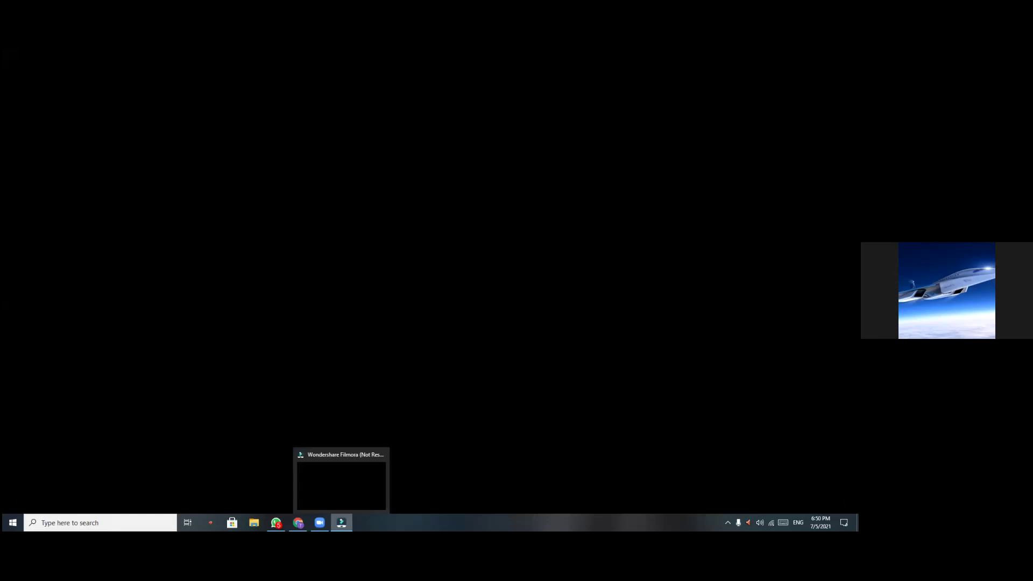
pyautogui.click(350, 502)
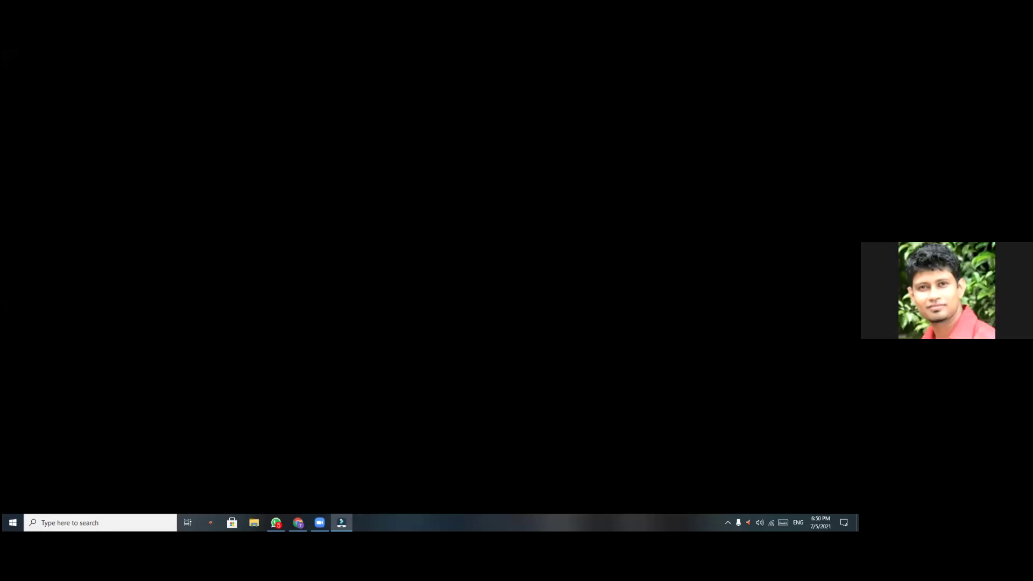
pyautogui.moveTo(342, 523)
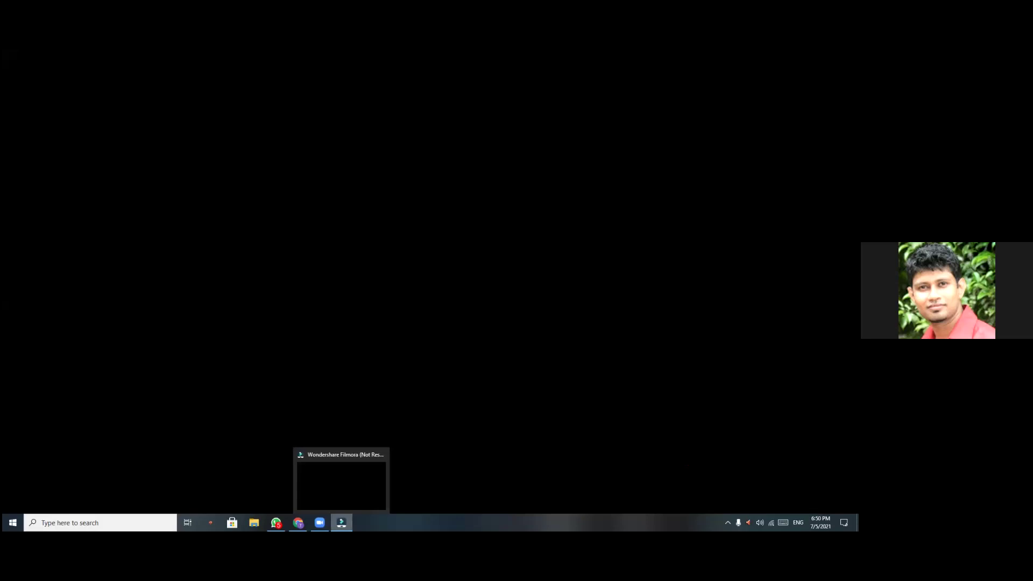